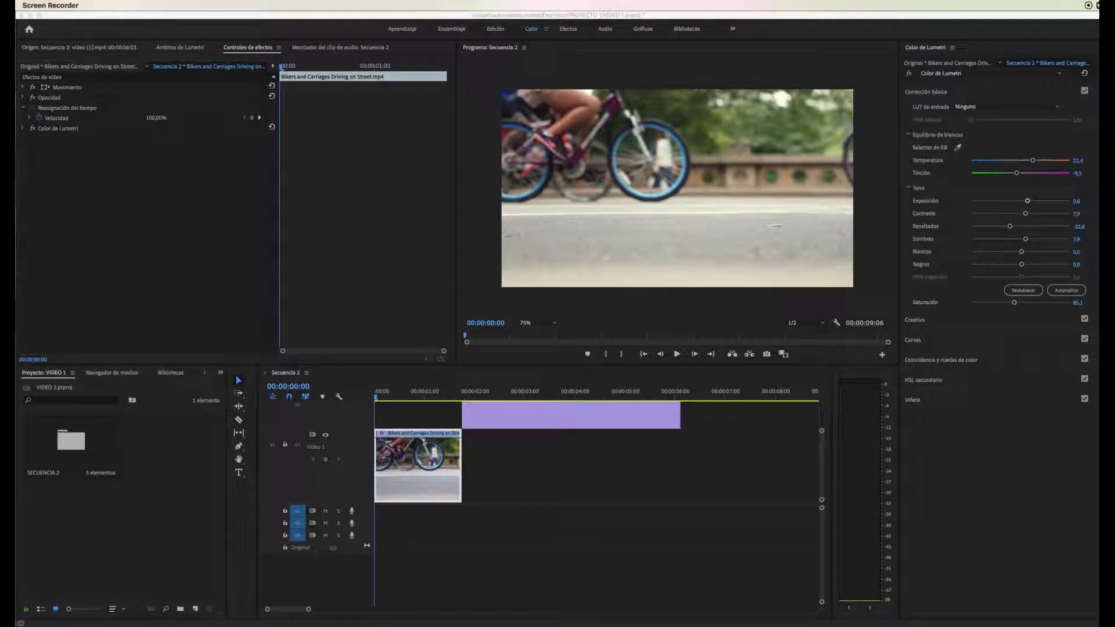
Expand the Color de Lumetri effect of the bikers clip to reach its Corrección básica parameters.
click(379, 399)
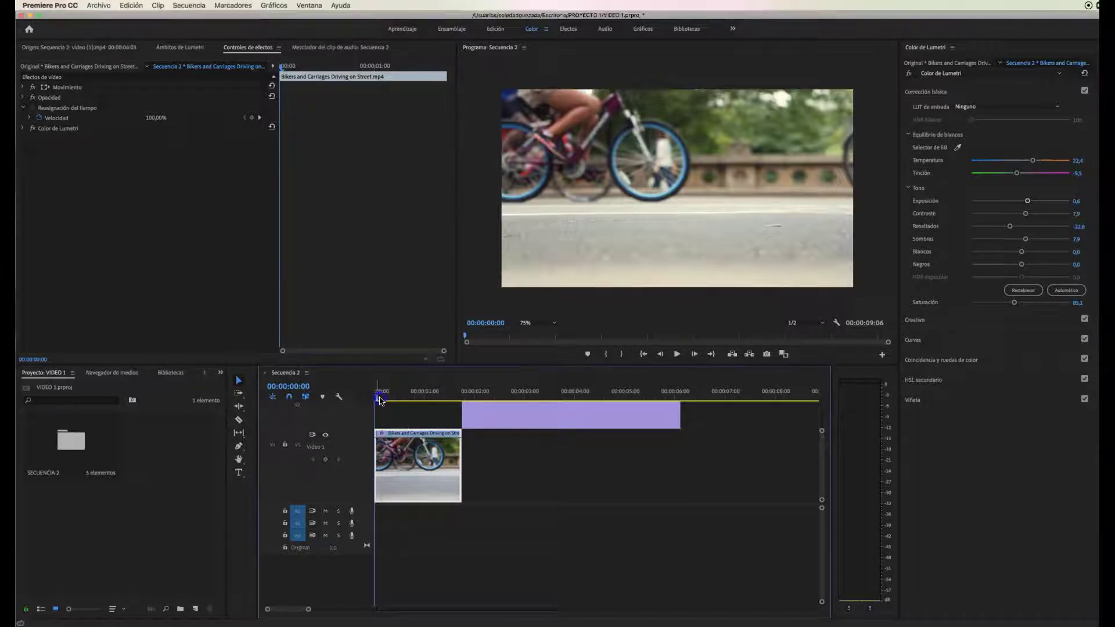
mouse_move(377, 399)
mouse_down()
mouse_move(457, 403)
mouse_move(374, 412)
mouse_move(391, 414)
mouse_up()
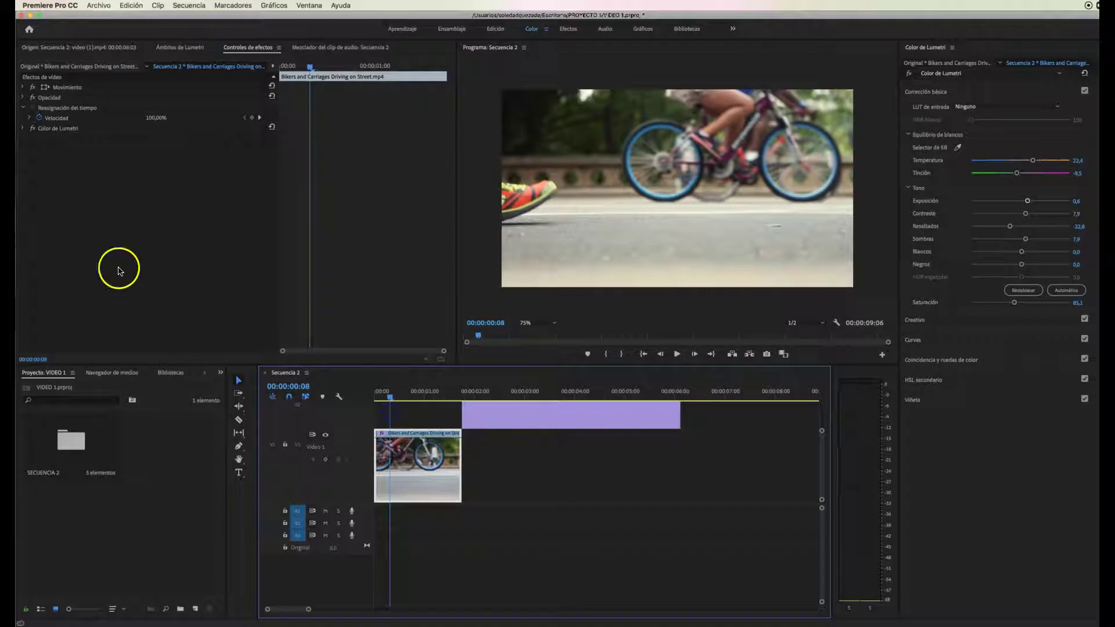
click(389, 399)
drag(389, 401, 386, 401)
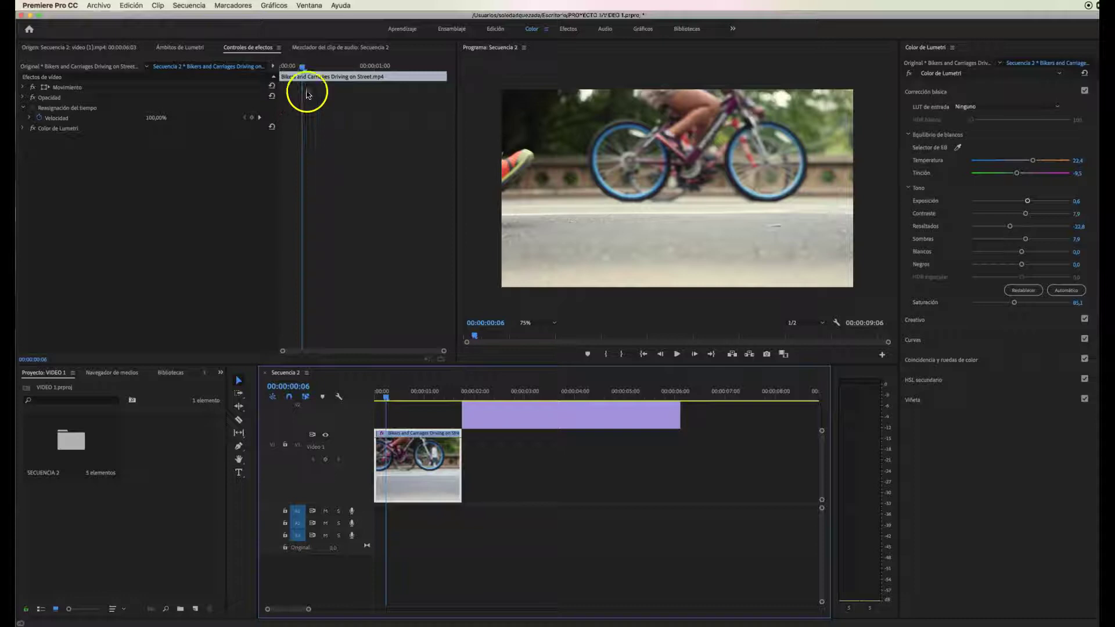
click(21, 132)
click(22, 128)
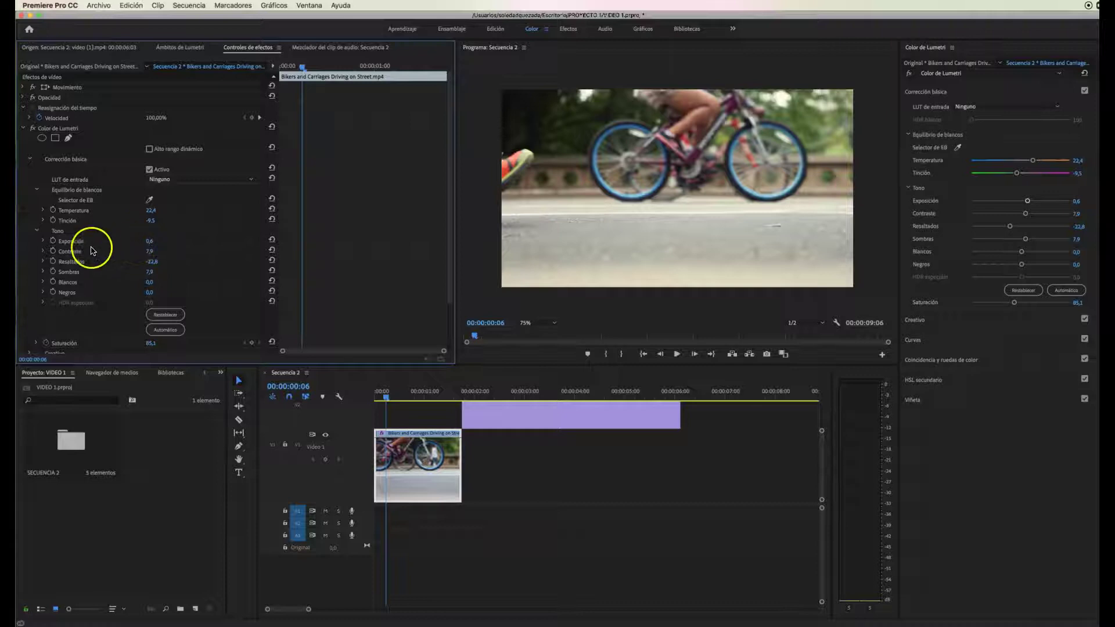
scroll(91, 250, down, 3)
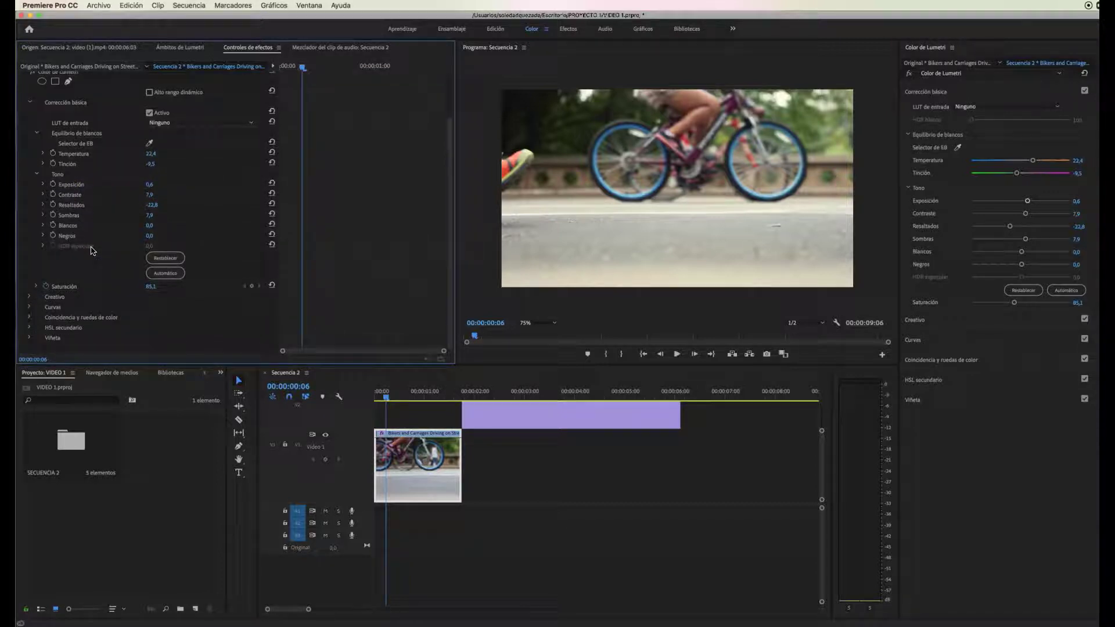
Add Saturación keyframes to the bikers clip at 00:00:00:13 and 00:00:00:23.
drag(302, 68, 276, 71)
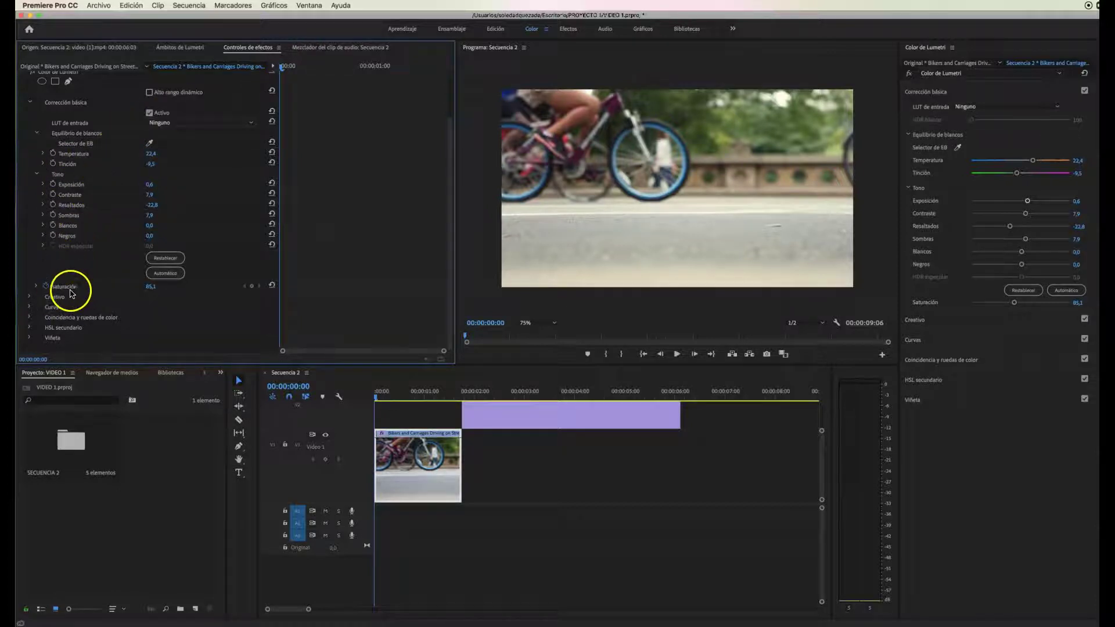
click(283, 67)
click(315, 67)
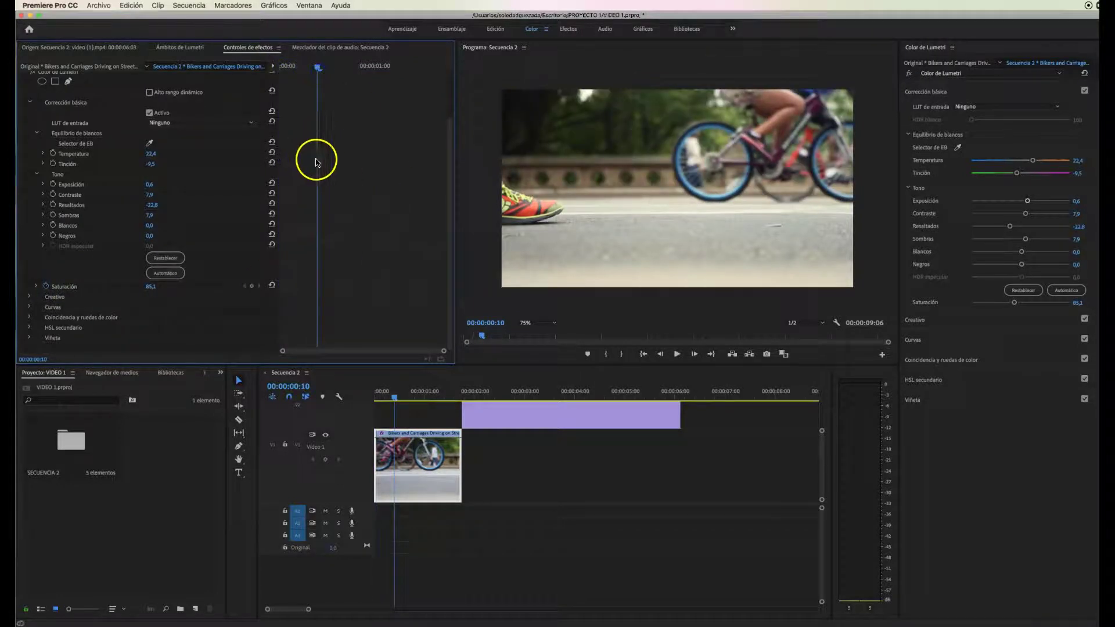
drag(316, 68, 327, 70)
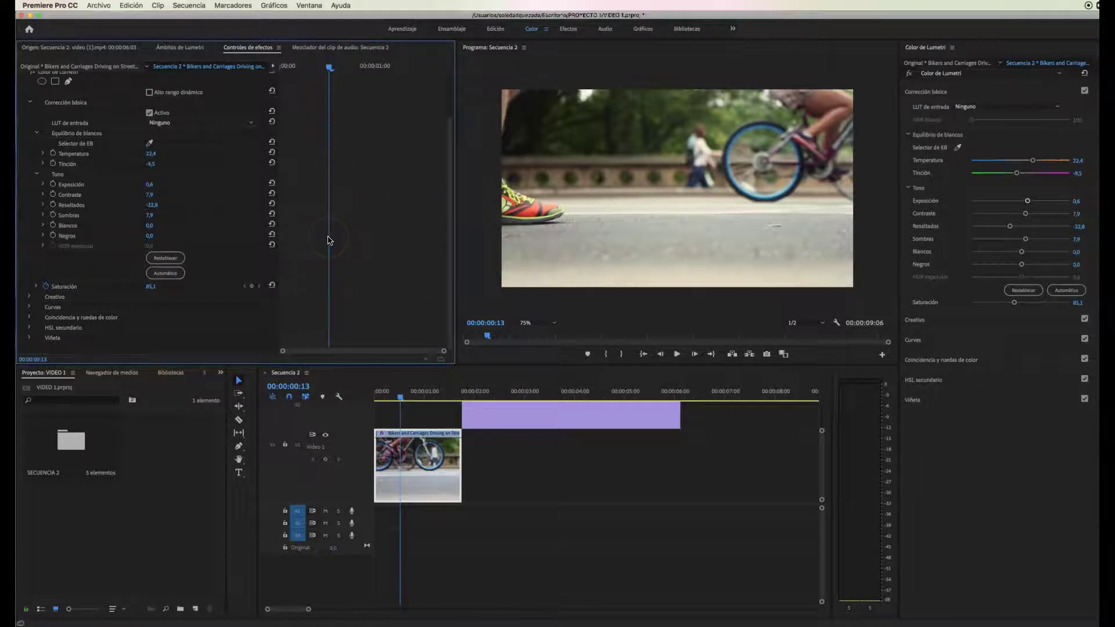
click(252, 286)
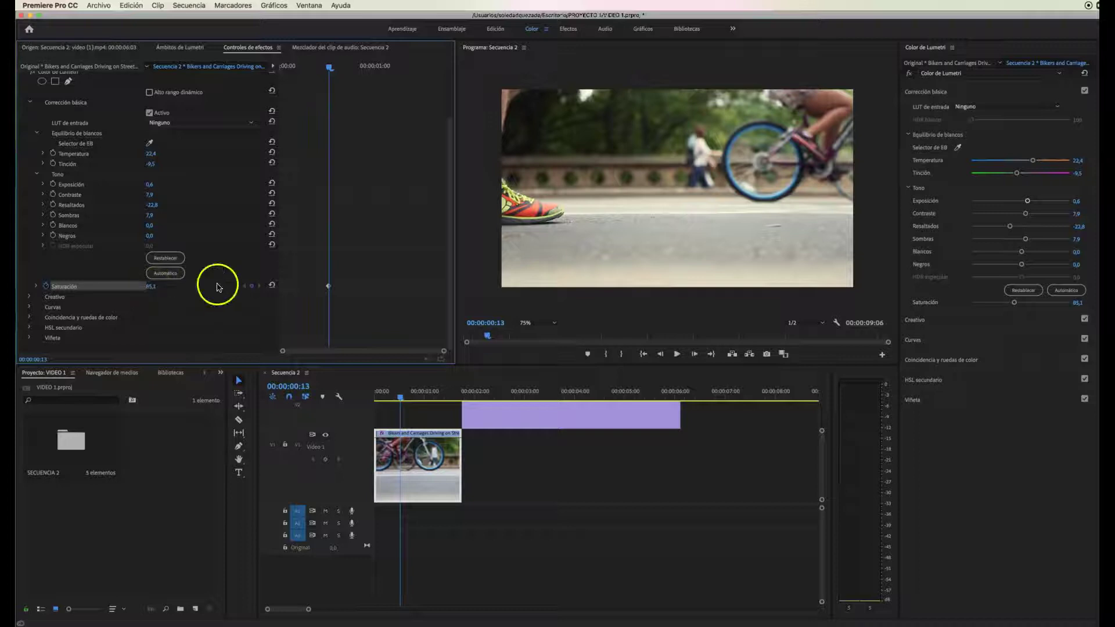
drag(329, 70, 368, 75)
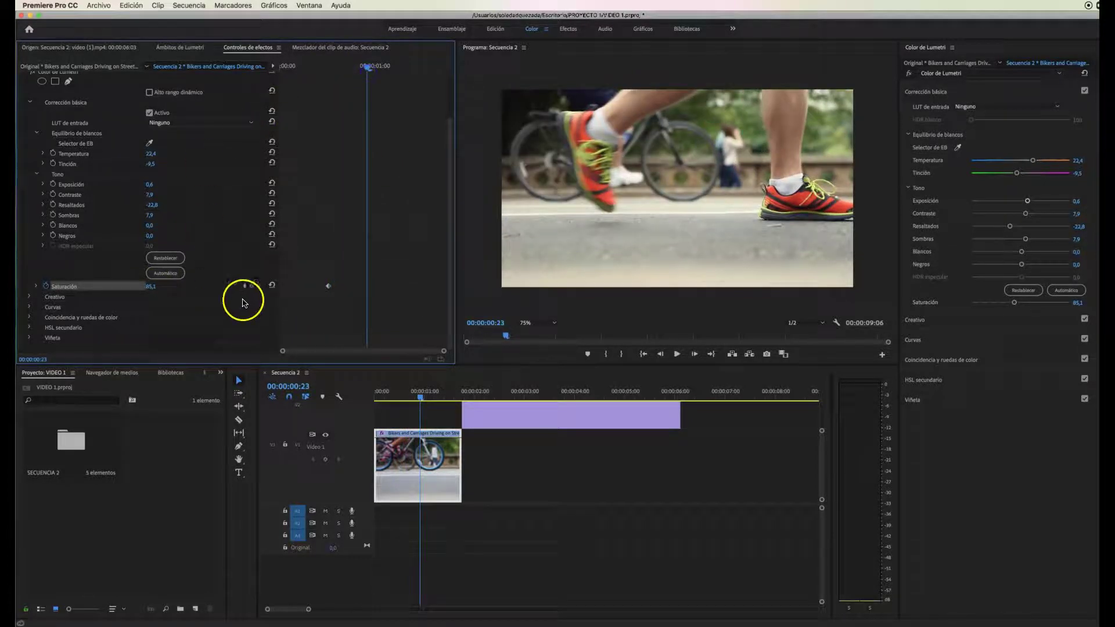
click(251, 287)
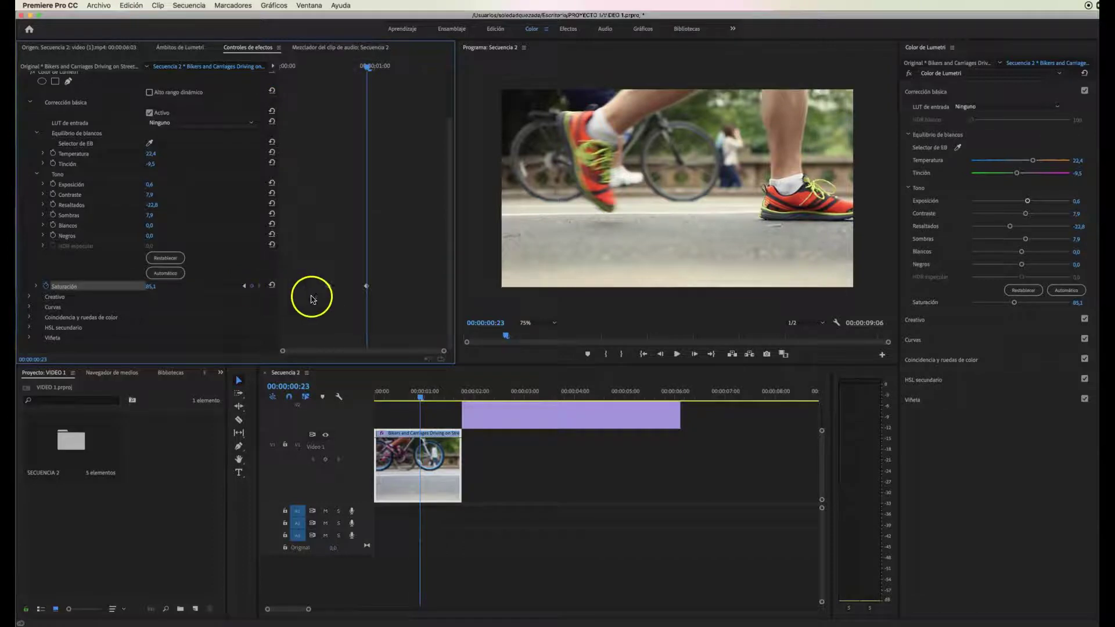
Set Saturación to 0,0 at the first keyframe, at 00:00:00:13.
drag(368, 68, 329, 75)
click(328, 287)
drag(321, 303, 329, 289)
click(155, 291)
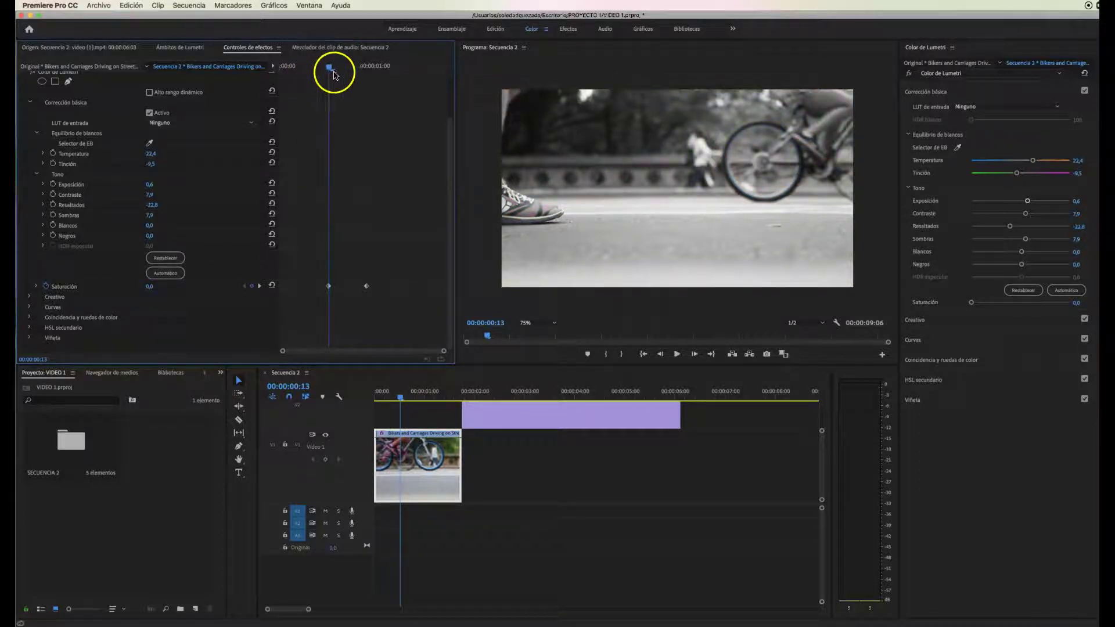
Move the first Saturación keyframe to the clip's start and the second to about 00:00:00:10, and play the sequence from the beginning.
mouse_move(333, 71)
mouse_down()
mouse_move(374, 74)
mouse_move(336, 79)
mouse_up()
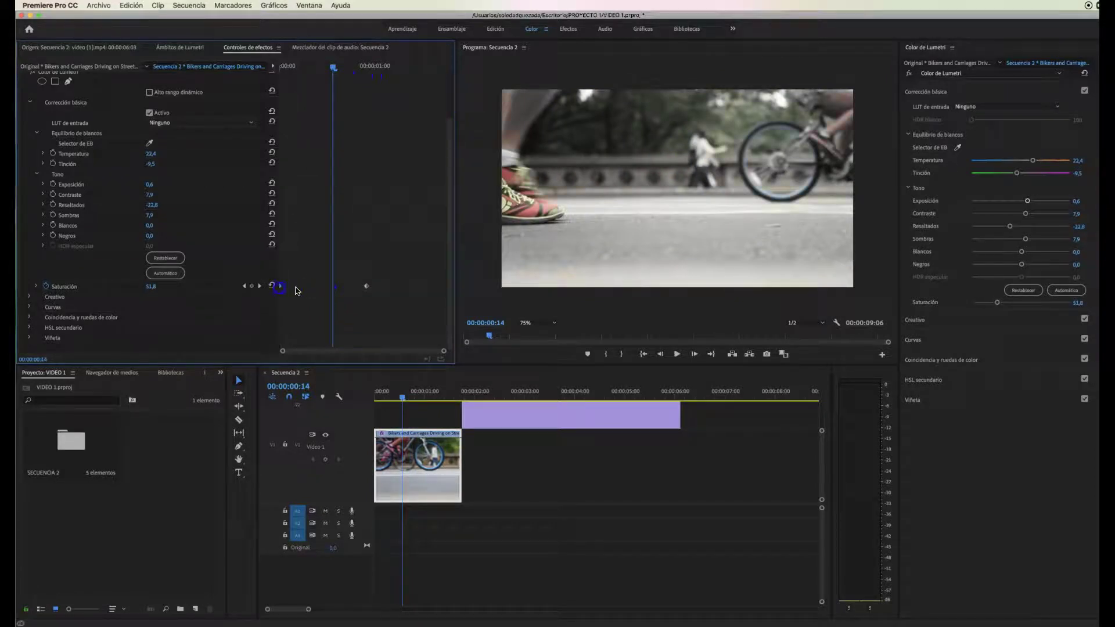
click(365, 288)
drag(333, 69, 277, 83)
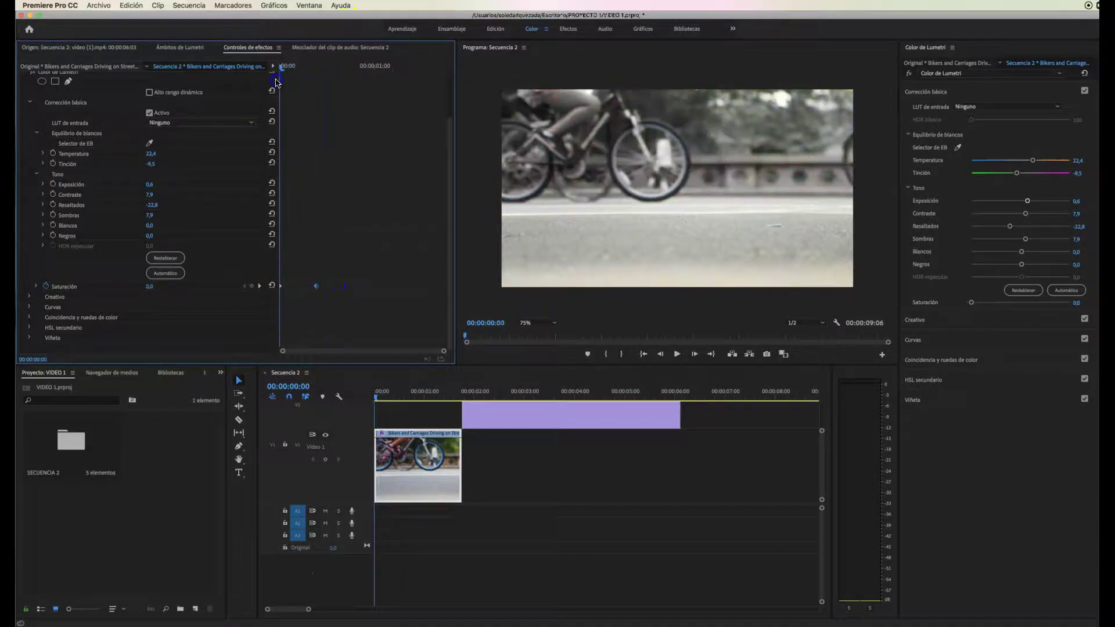
click(677, 354)
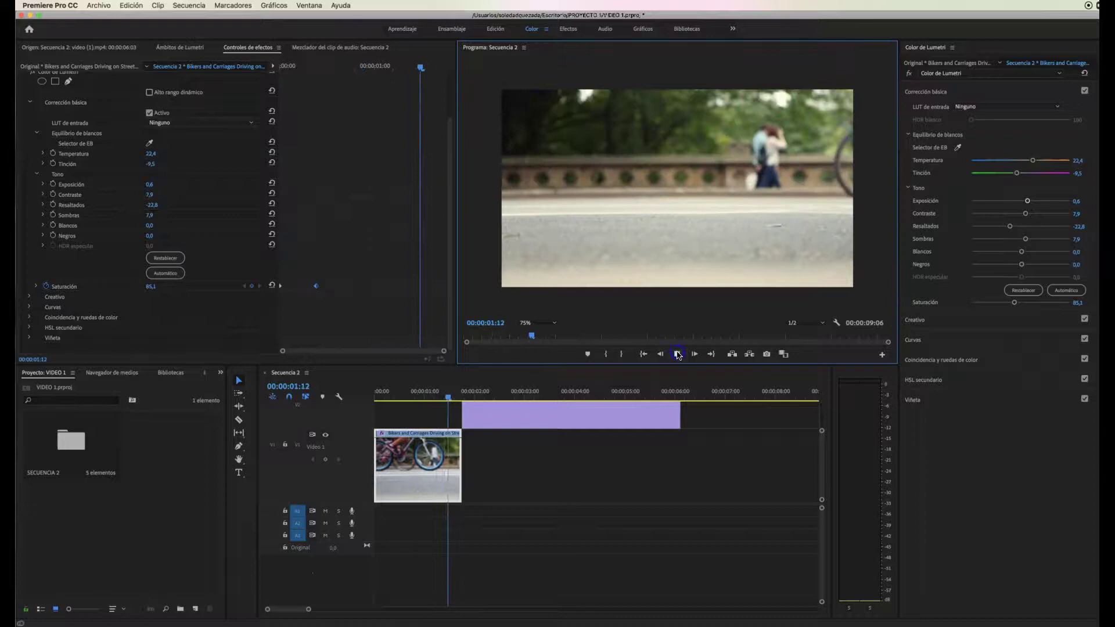
Move the second Saturación keyframe to about 00:00:00:22 and review the black-and-white to color transition from the start.
drag(419, 70, 275, 111)
drag(316, 286, 361, 290)
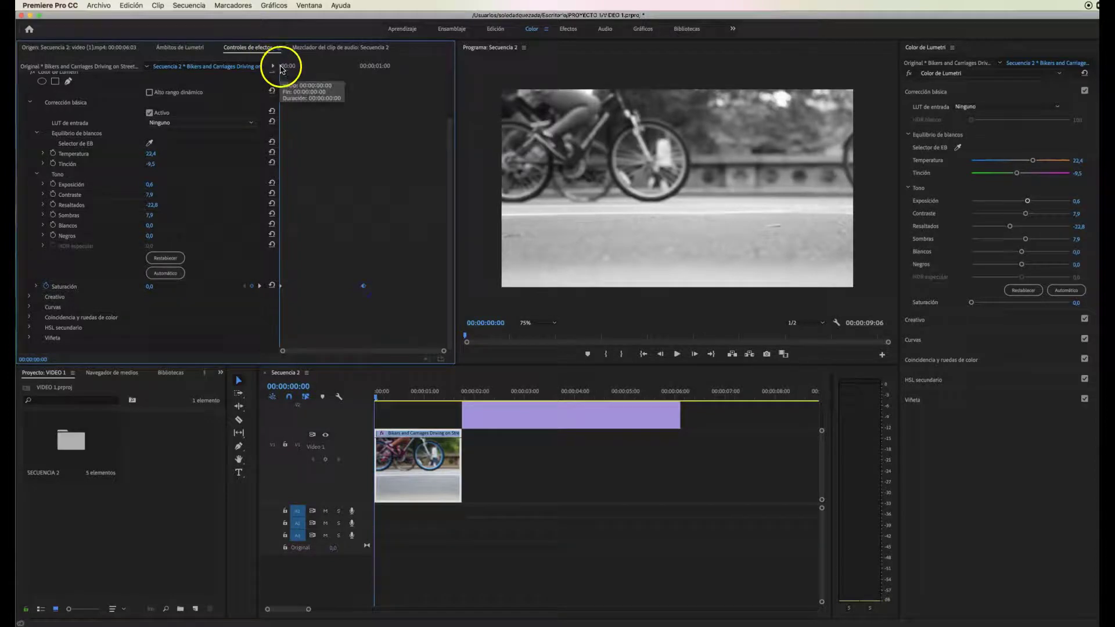
click(676, 354)
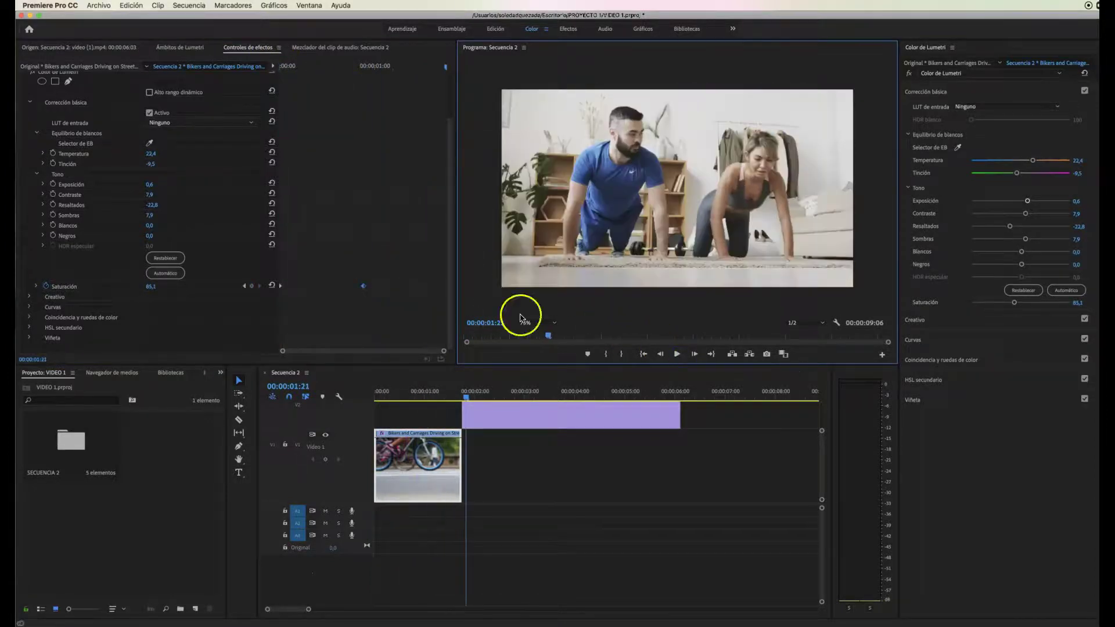
click(290, 67)
drag(286, 87, 362, 98)
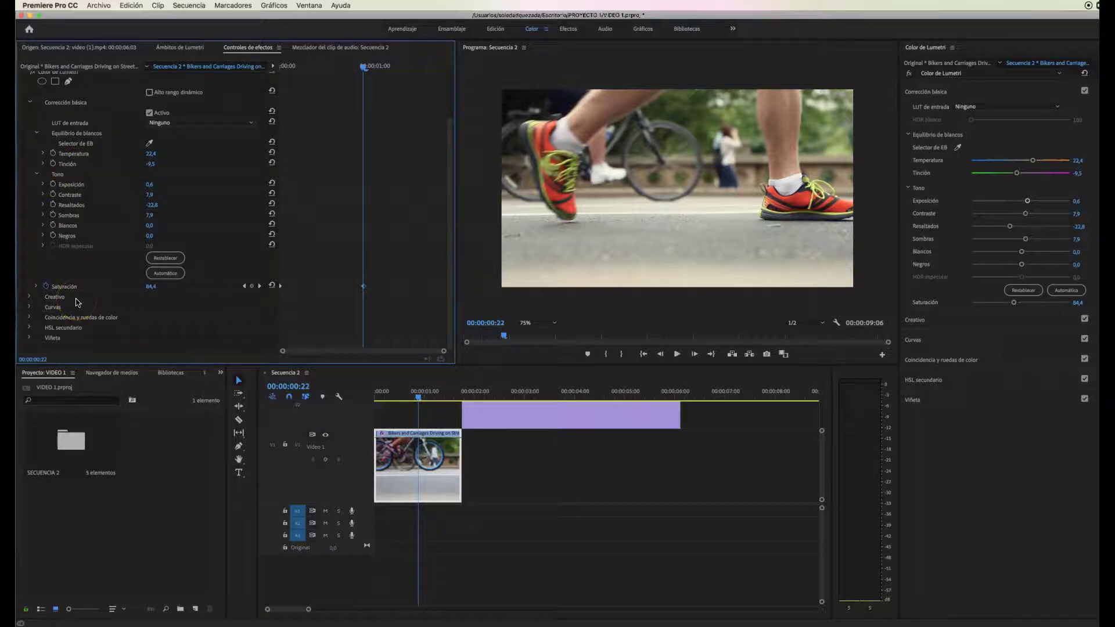
Expand the Creativo section of Color de Lumetri to reach its Ajustes parameters.
scroll(76, 302, up, 2)
scroll(76, 302, up, 4)
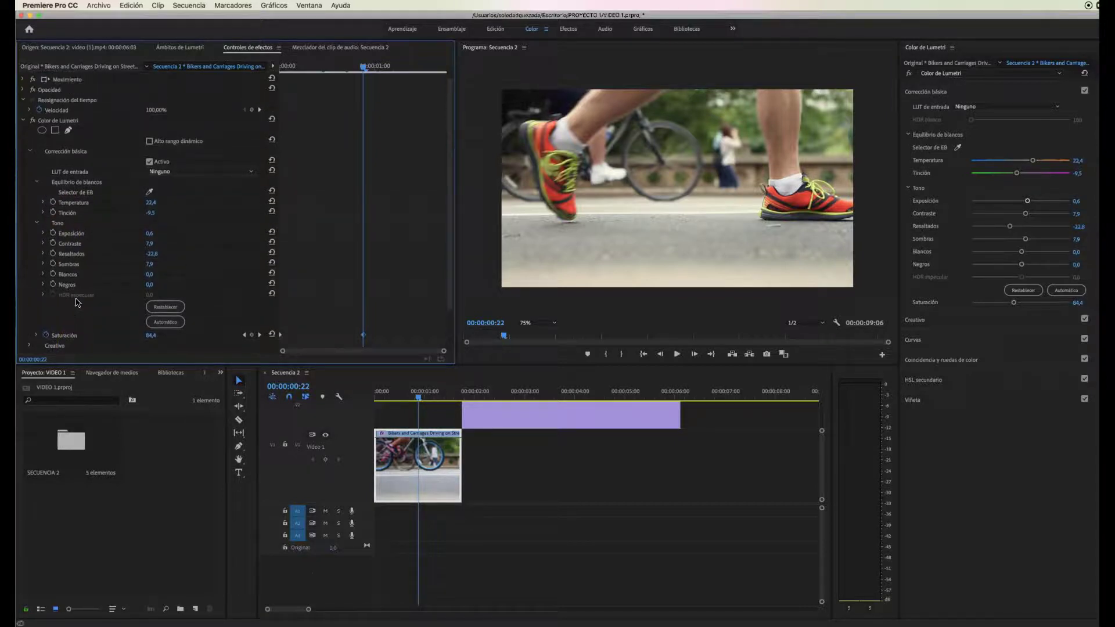
scroll(76, 302, down, 2)
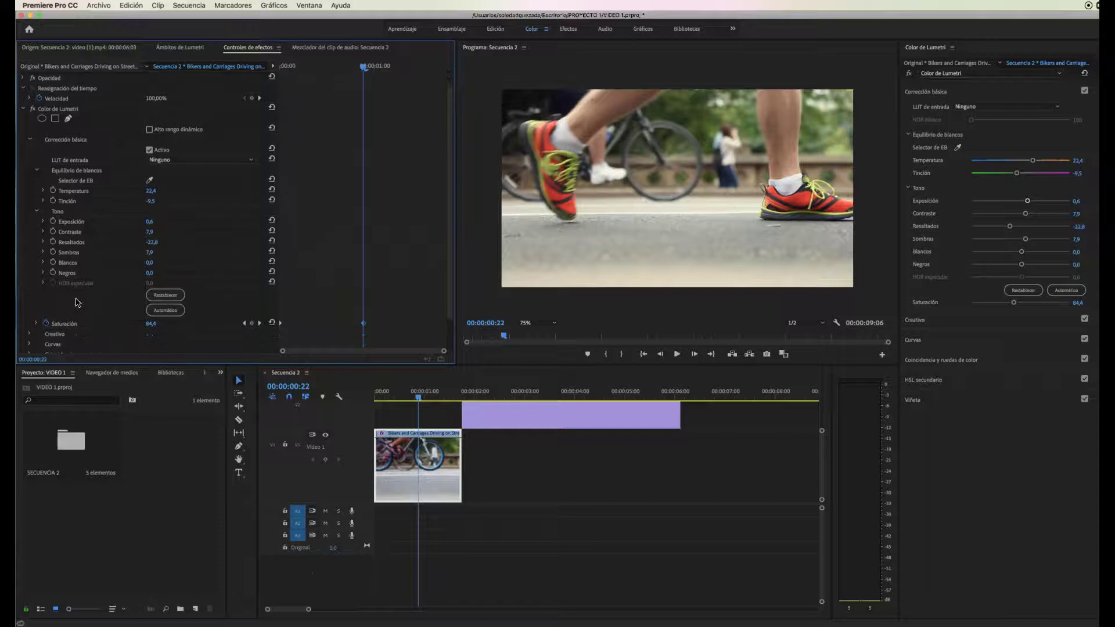
scroll(78, 302, down, 2)
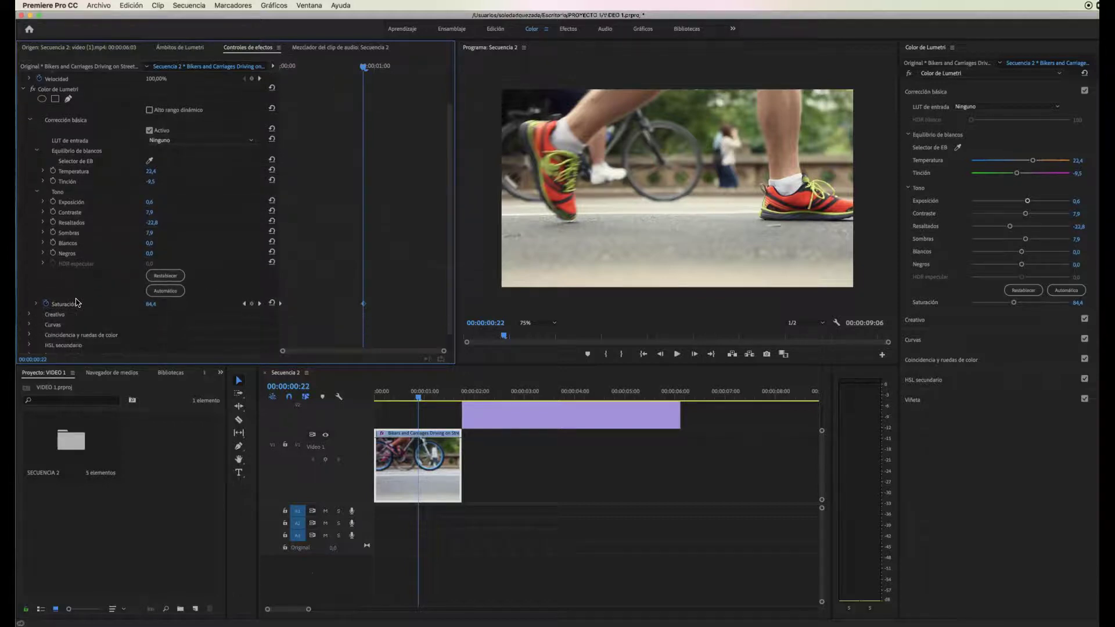
scroll(81, 264, down, 2)
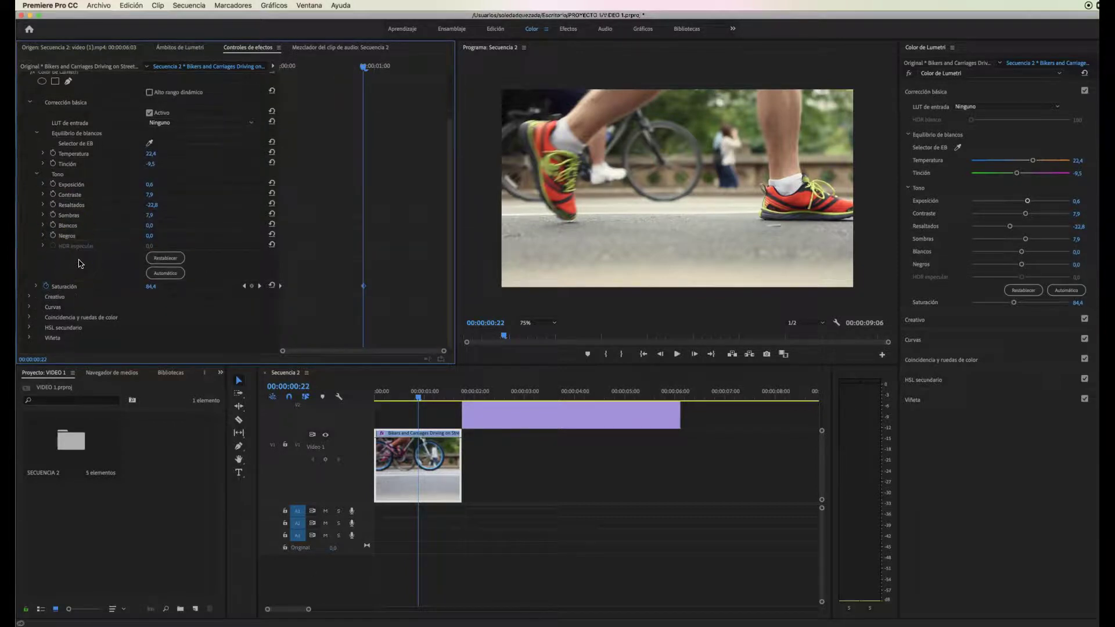
click(28, 297)
scroll(83, 304, down, 2)
scroll(85, 308, down, 2)
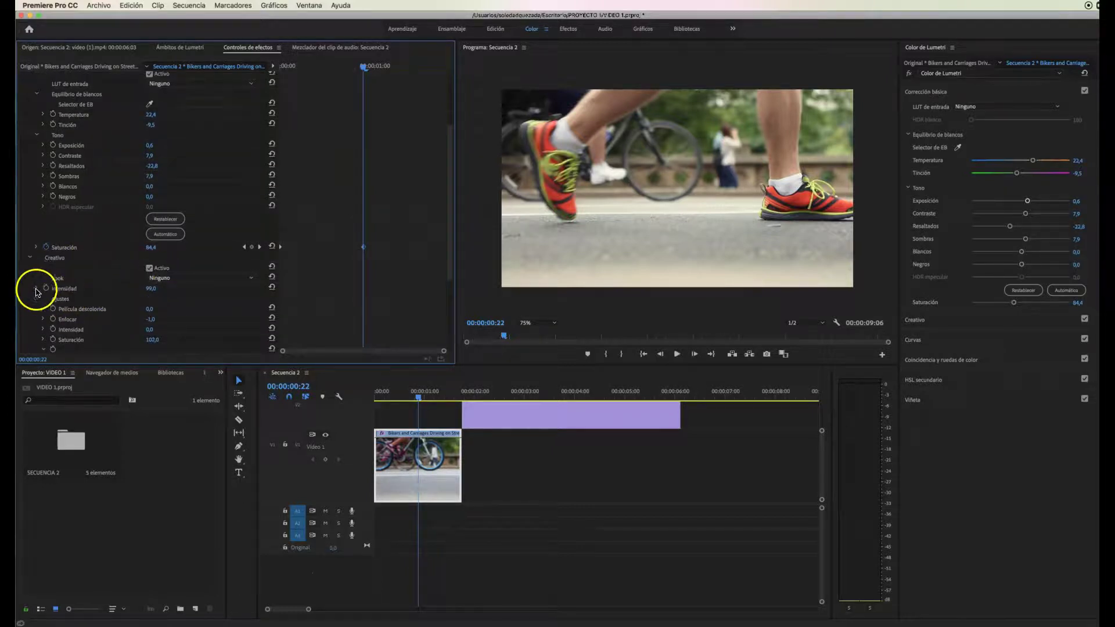
scroll(58, 297, down, 1)
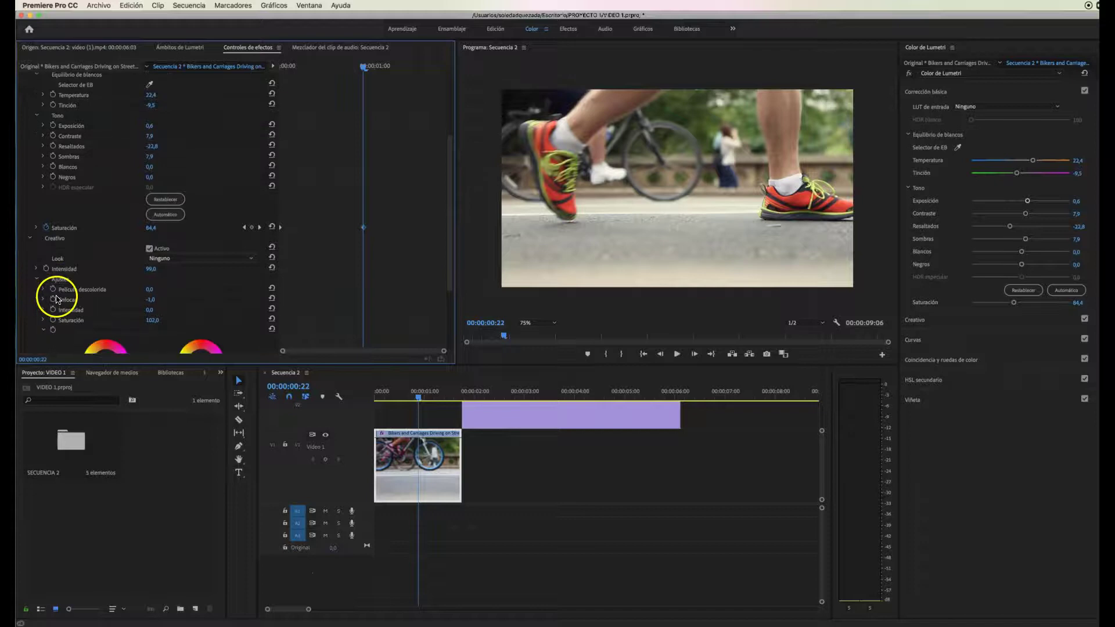
scroll(70, 288, down, 3)
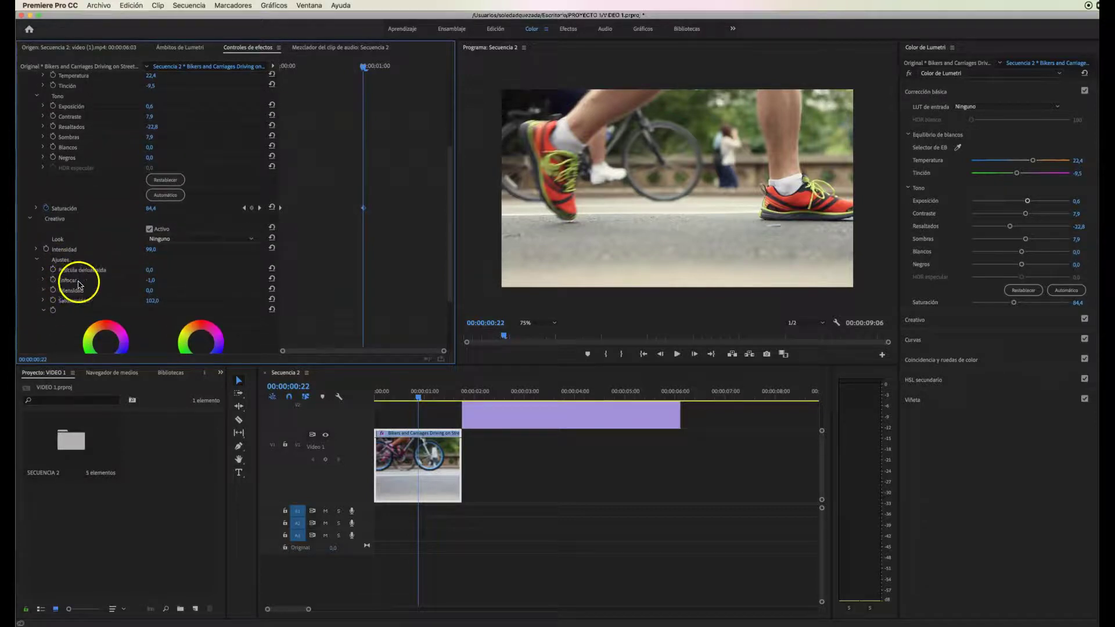
Turn on keyframing for Enfocar at 00:00:00:08 and add a second Enfocar keyframe at 00:00:00:16.
drag(361, 67, 310, 68)
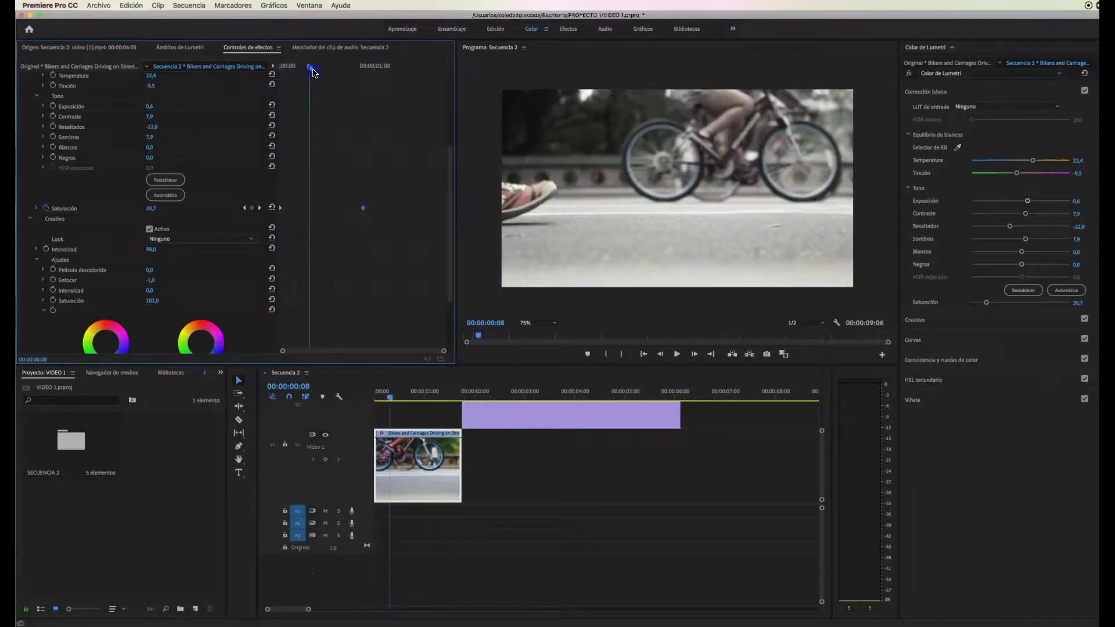
drag(151, 284, 150, 287)
click(55, 281)
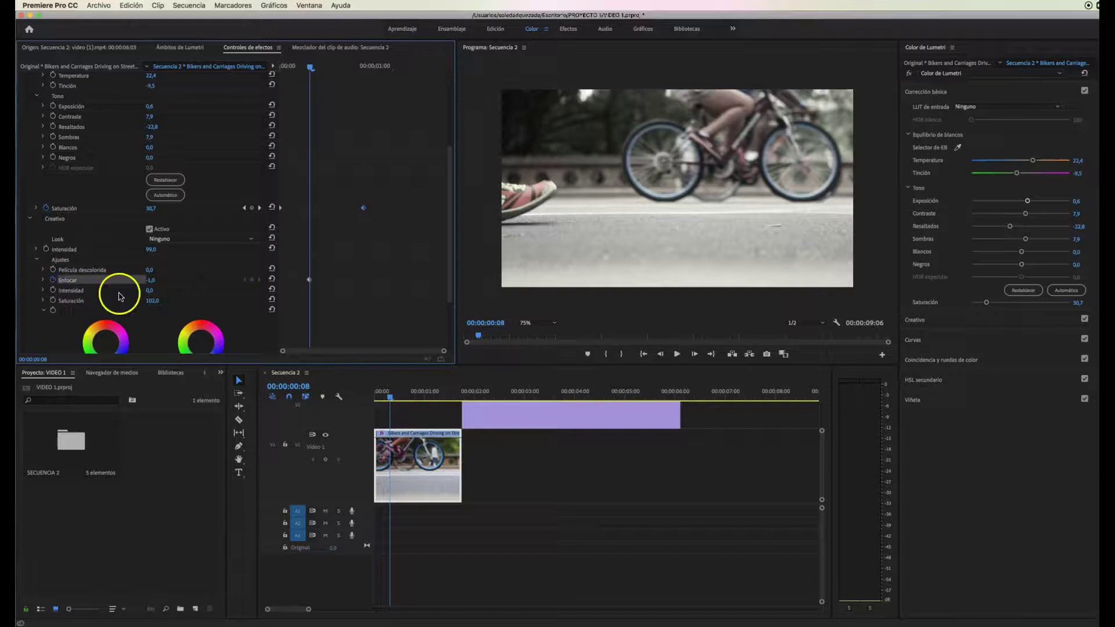
drag(308, 70, 340, 76)
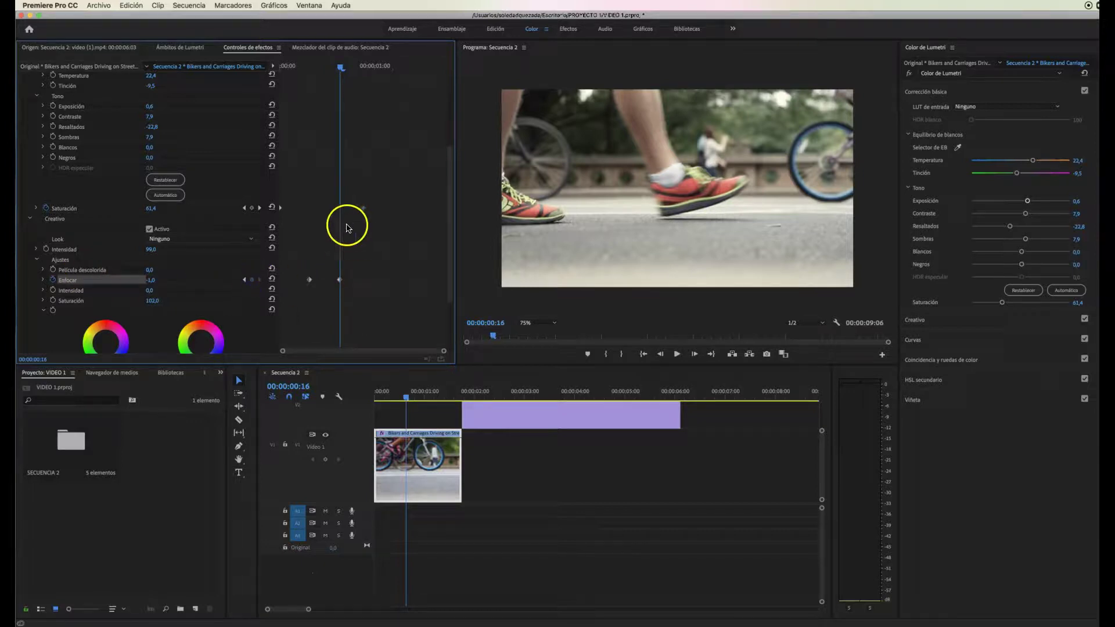
Set Enfocar to -81,0 at its first keyframe, at 00:00:00:08.
drag(339, 71, 310, 81)
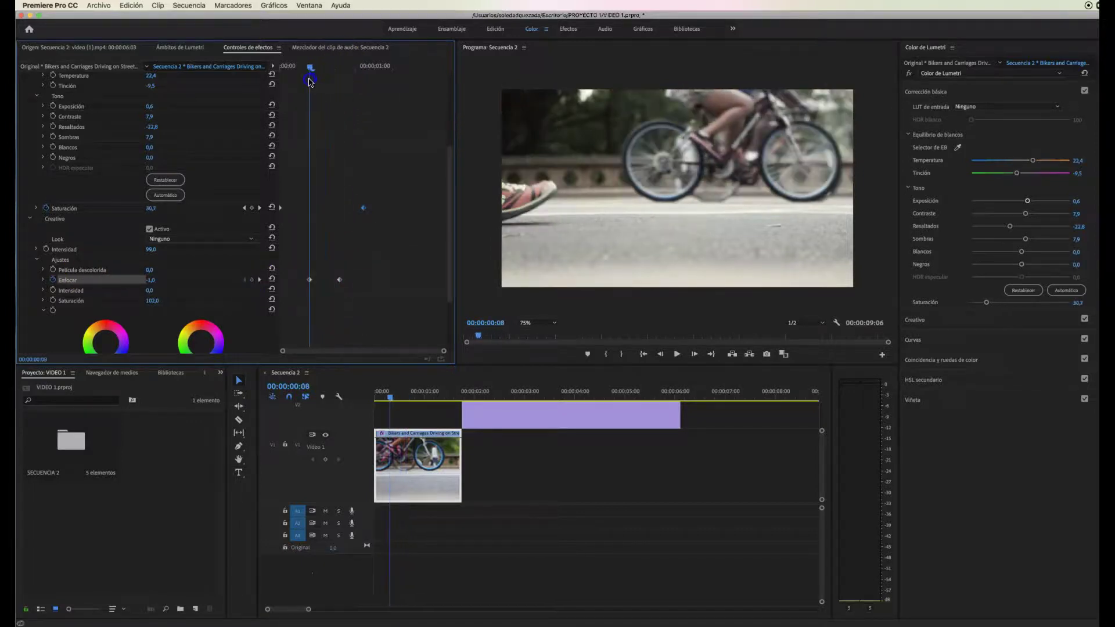
click(310, 281)
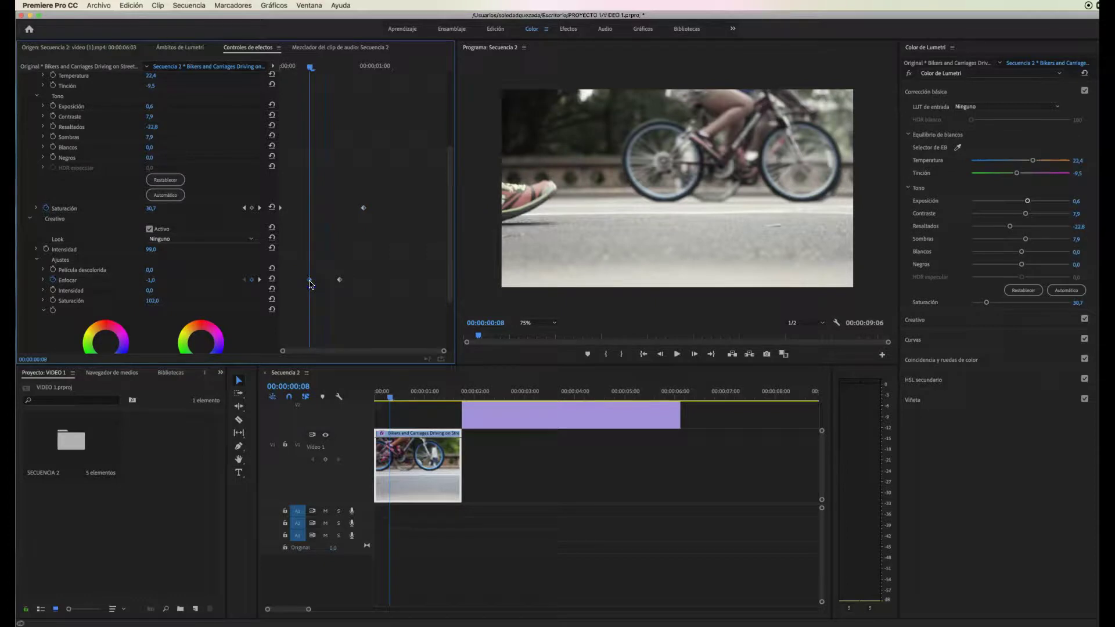
drag(160, 288, 151, 285)
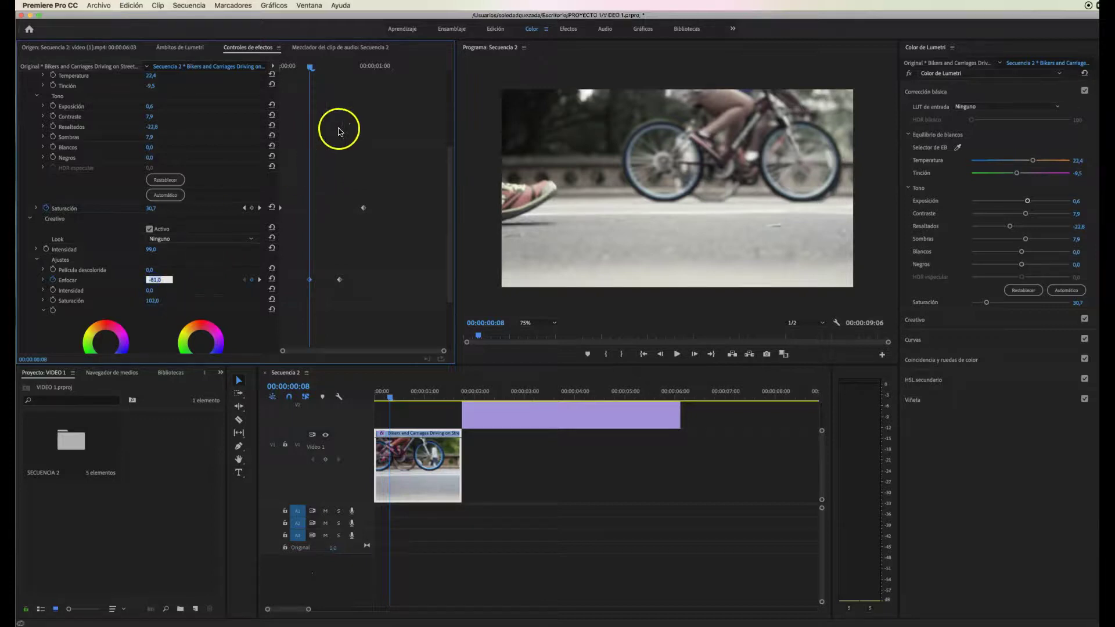
Move the second Enfocar keyframe to just past the one-second mark and the first one to the clip's start.
drag(308, 67, 345, 82)
click(340, 280)
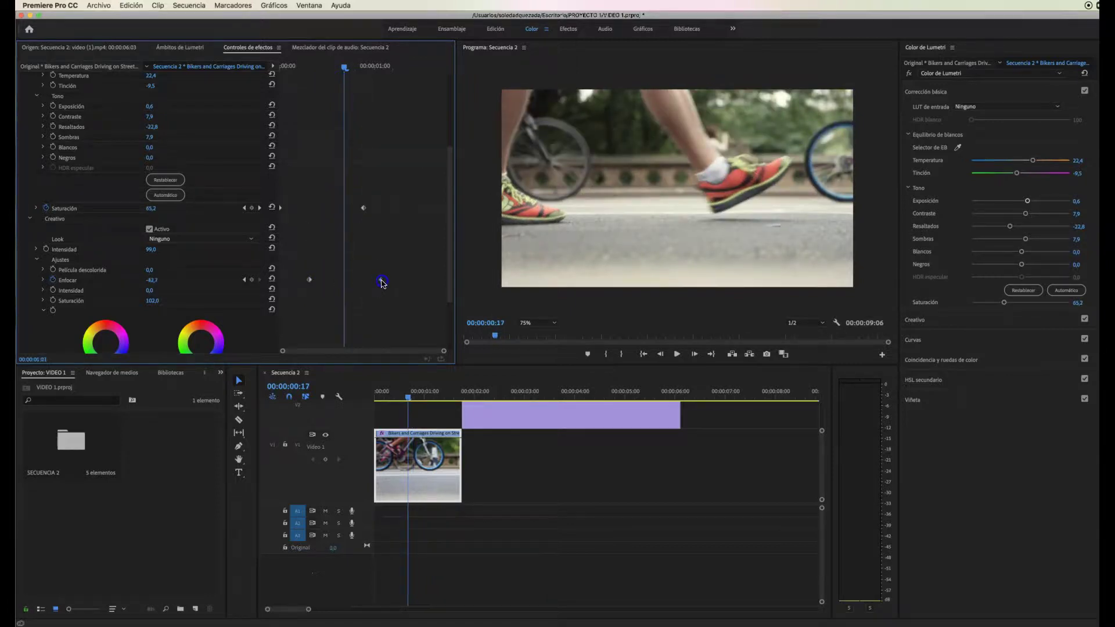
drag(309, 279, 306, 283)
Play the clip from the start to check the blur transition, and shift the second Enfocar keyframe to about 00:00:00:09.
drag(344, 68, 276, 79)
click(677, 353)
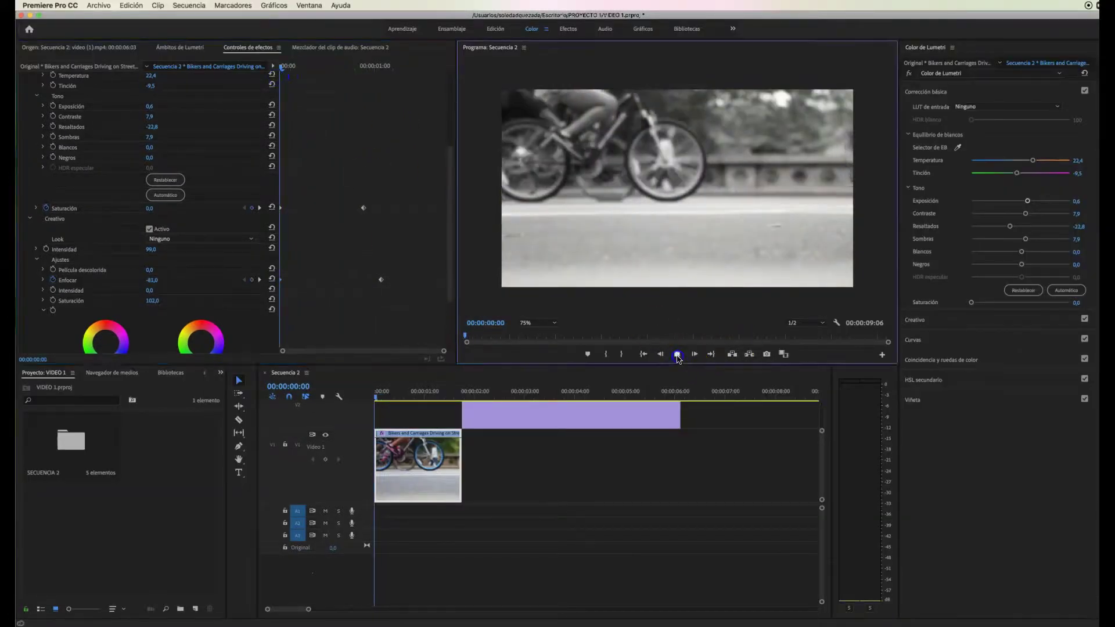
click(677, 354)
drag(488, 391, 369, 405)
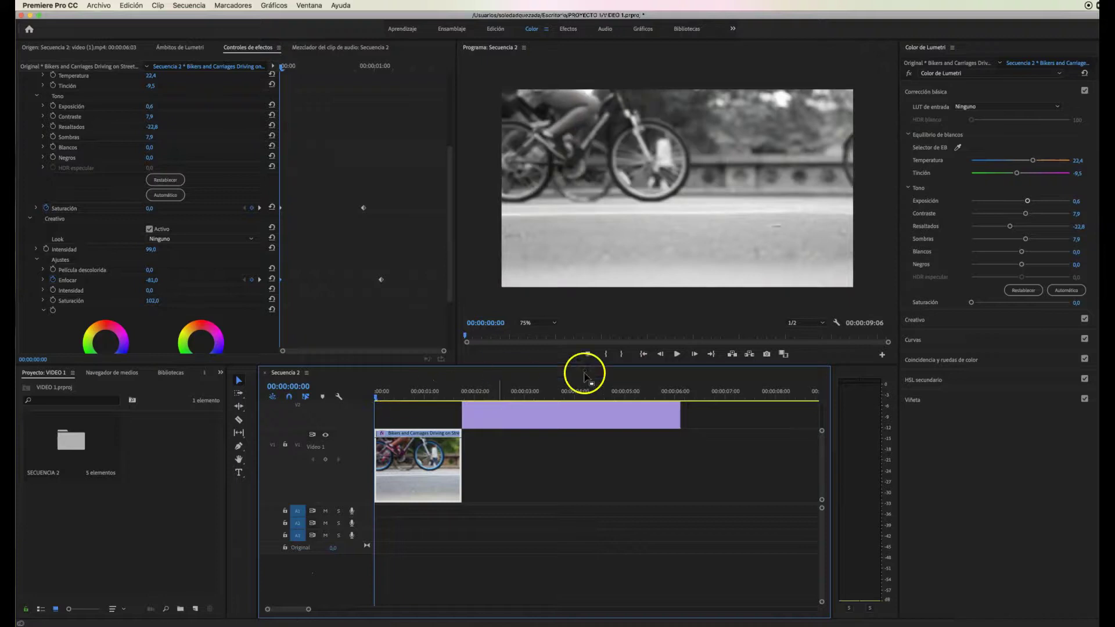
click(382, 281)
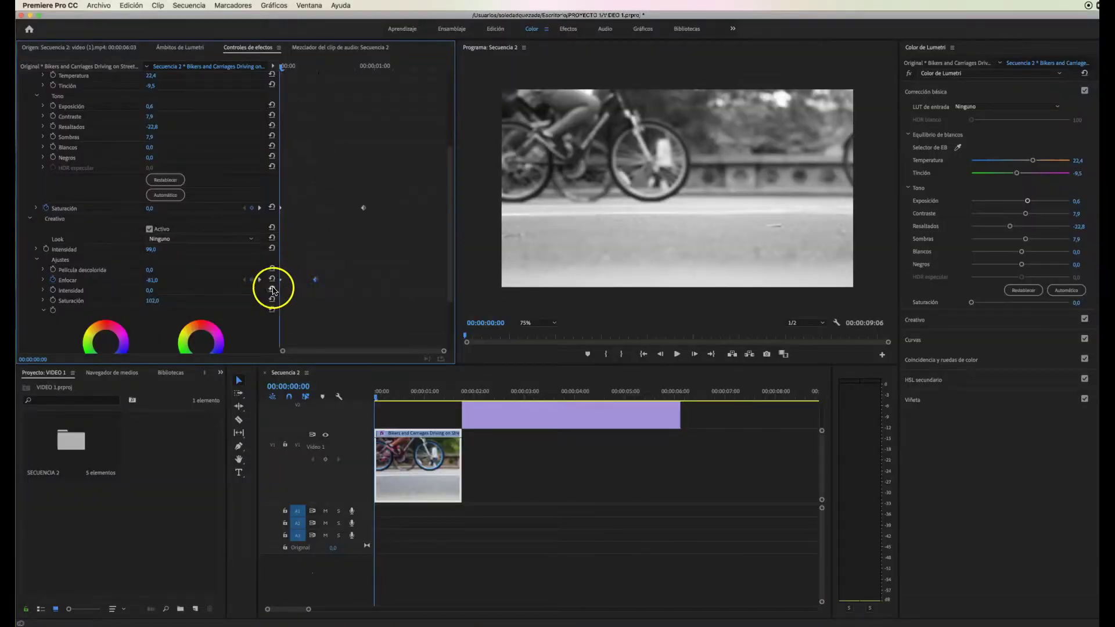
Preview the clip with the short blur transition, and move the second Enfocar keyframe to about 00:00:01:08.
scroll(274, 286, up, 1)
click(677, 354)
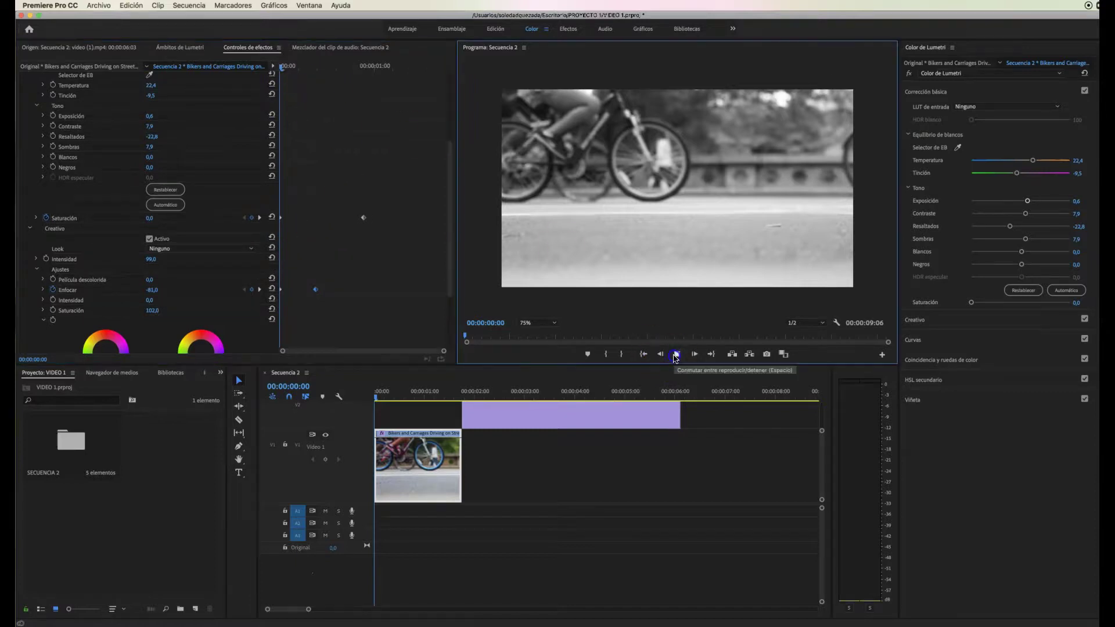
click(677, 354)
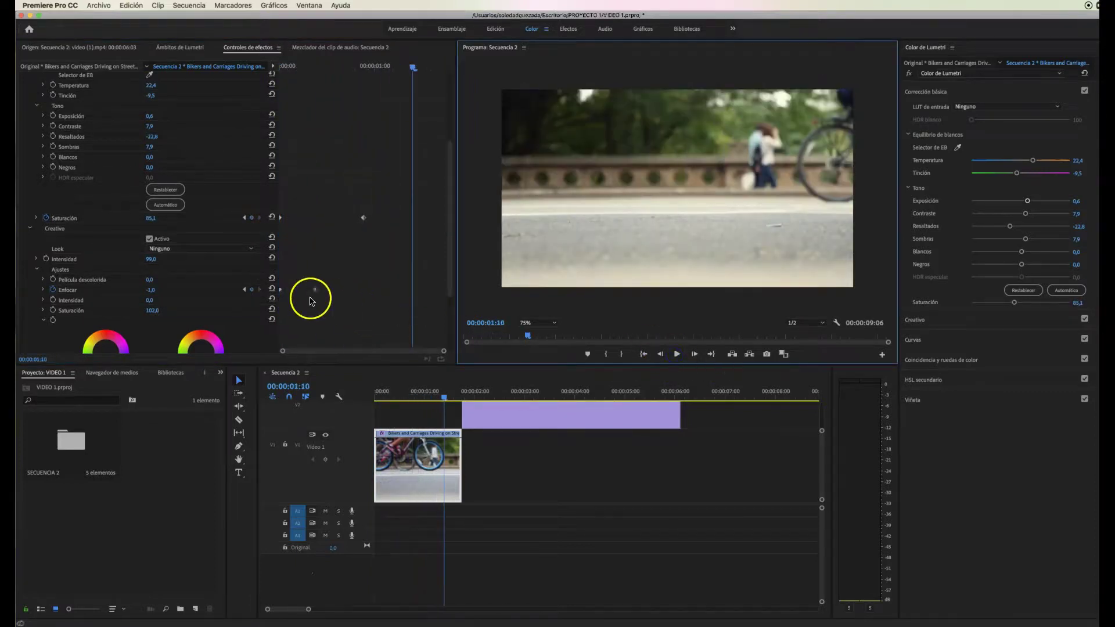
drag(315, 289, 395, 295)
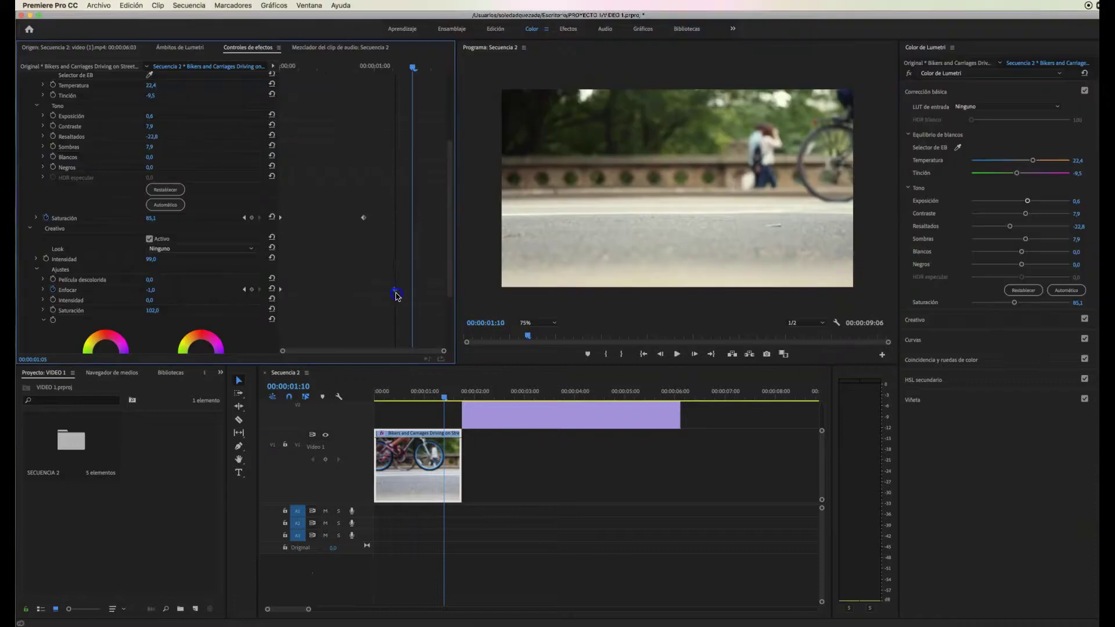
Play the clip from 00:00:00:00 to check the lengthened Enfocar transition, and return the playhead to the clip's start.
drag(411, 74, 243, 93)
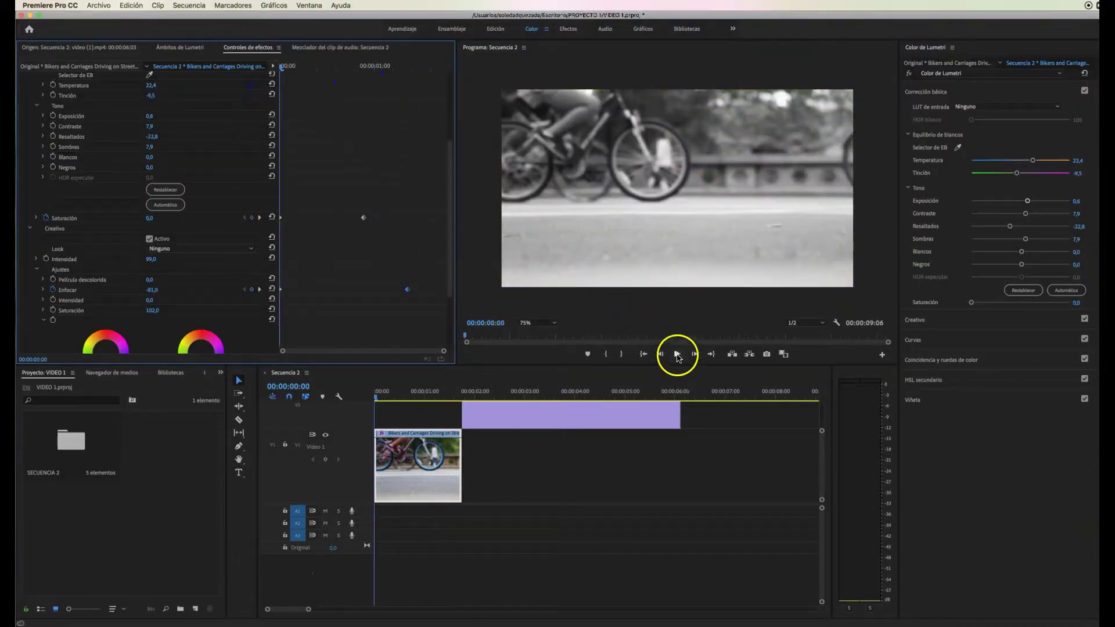
click(676, 354)
click(677, 354)
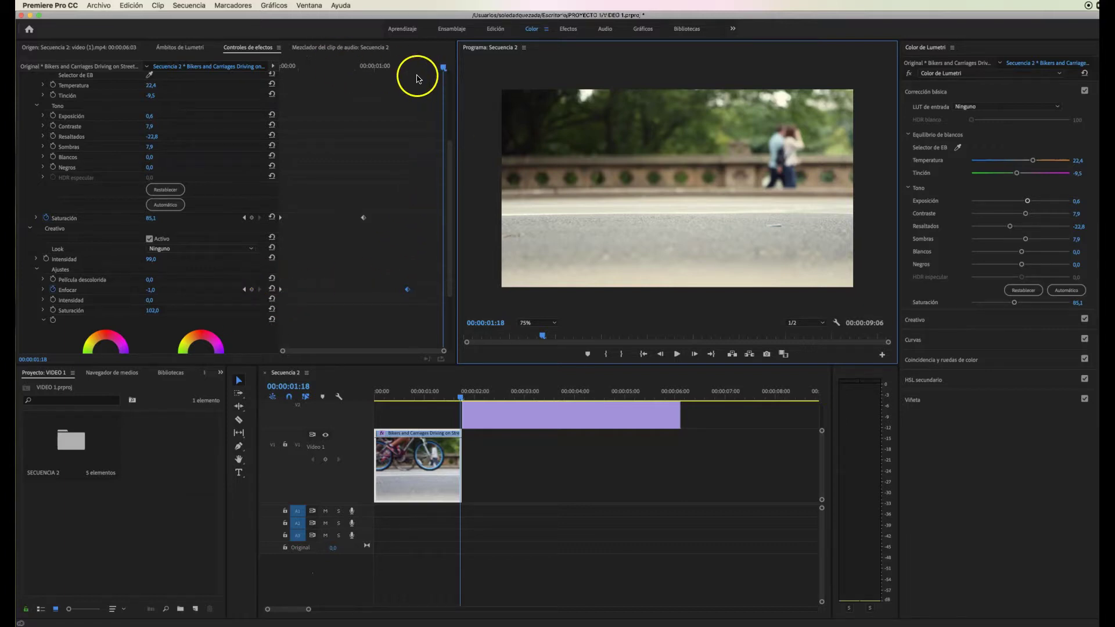
drag(443, 68, 268, 75)
scroll(110, 183, up, 4)
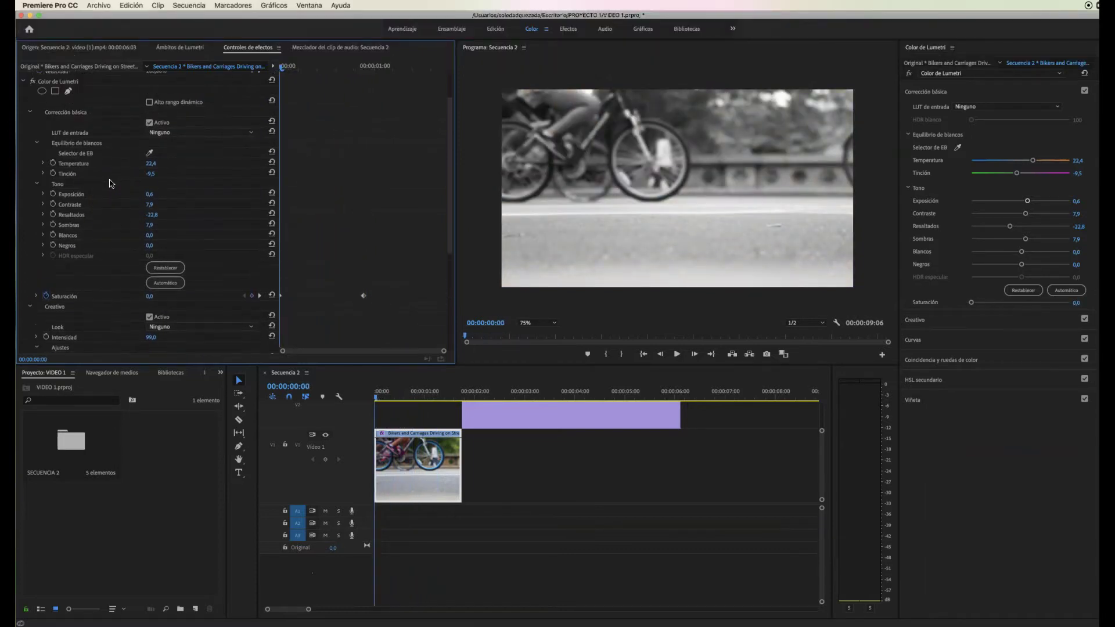
scroll(111, 183, up, 1)
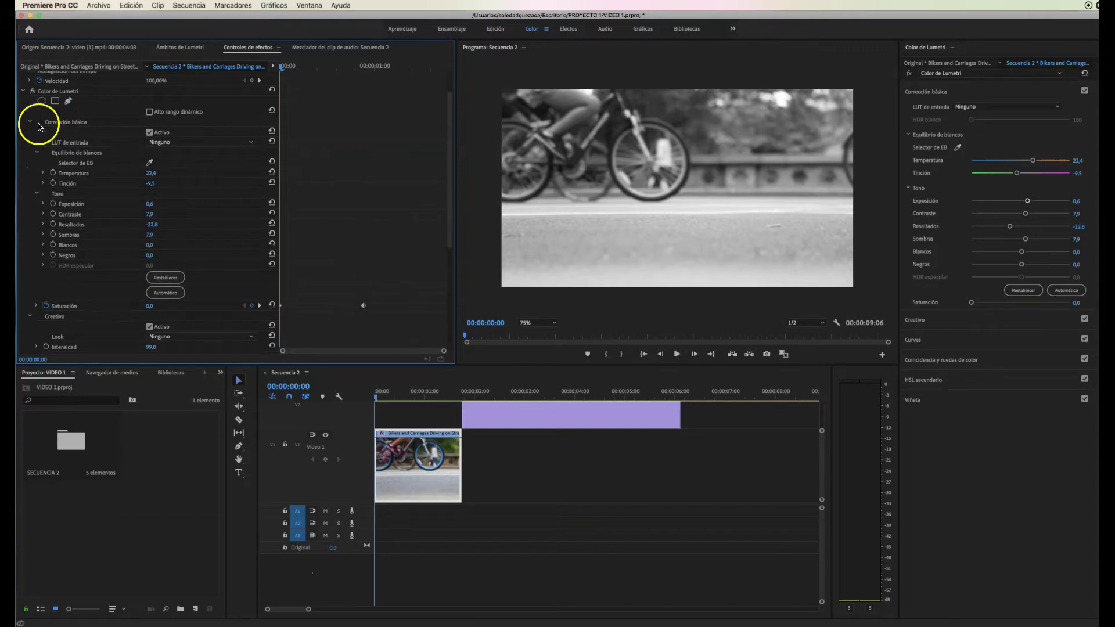